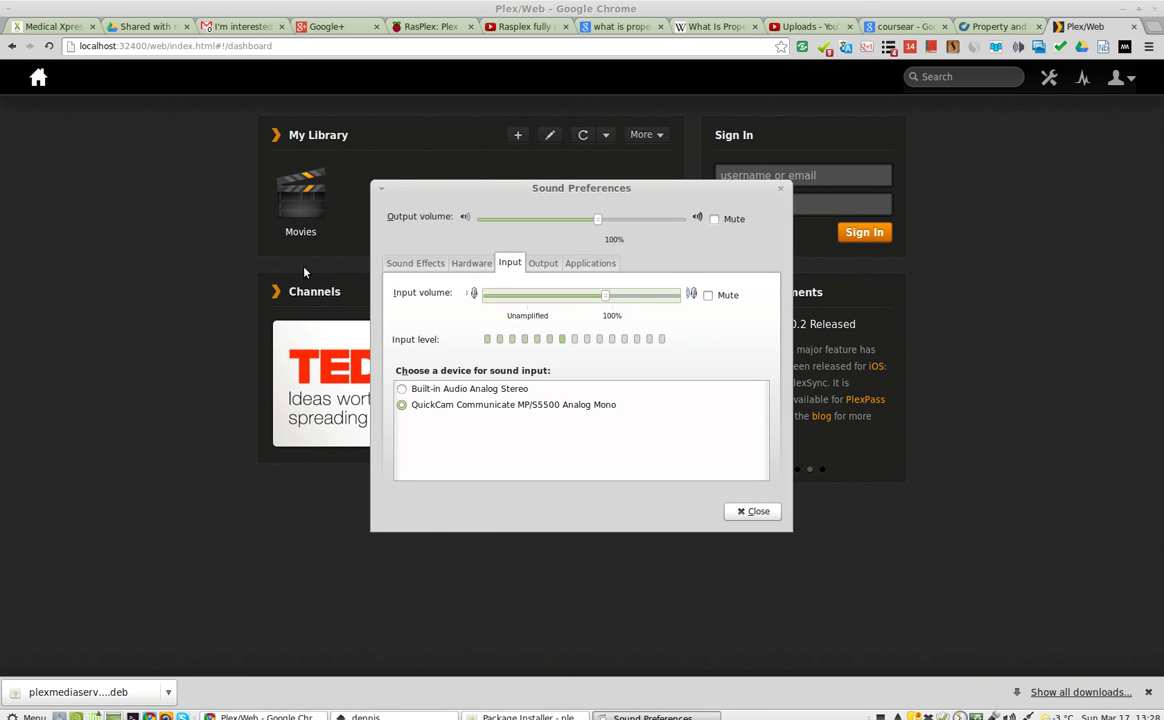
- Close Sound Preferences and switch to the 'RasPlex: Plex for your Pi' article
left_click(755, 511)
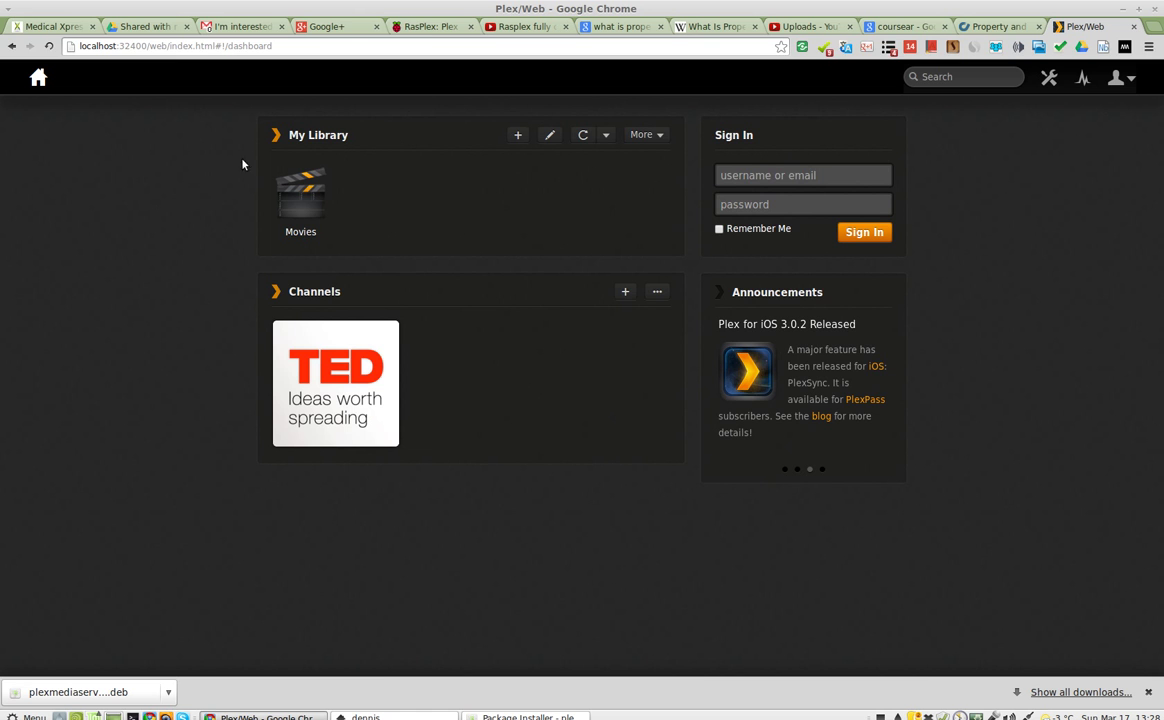
left_click(390, 30)
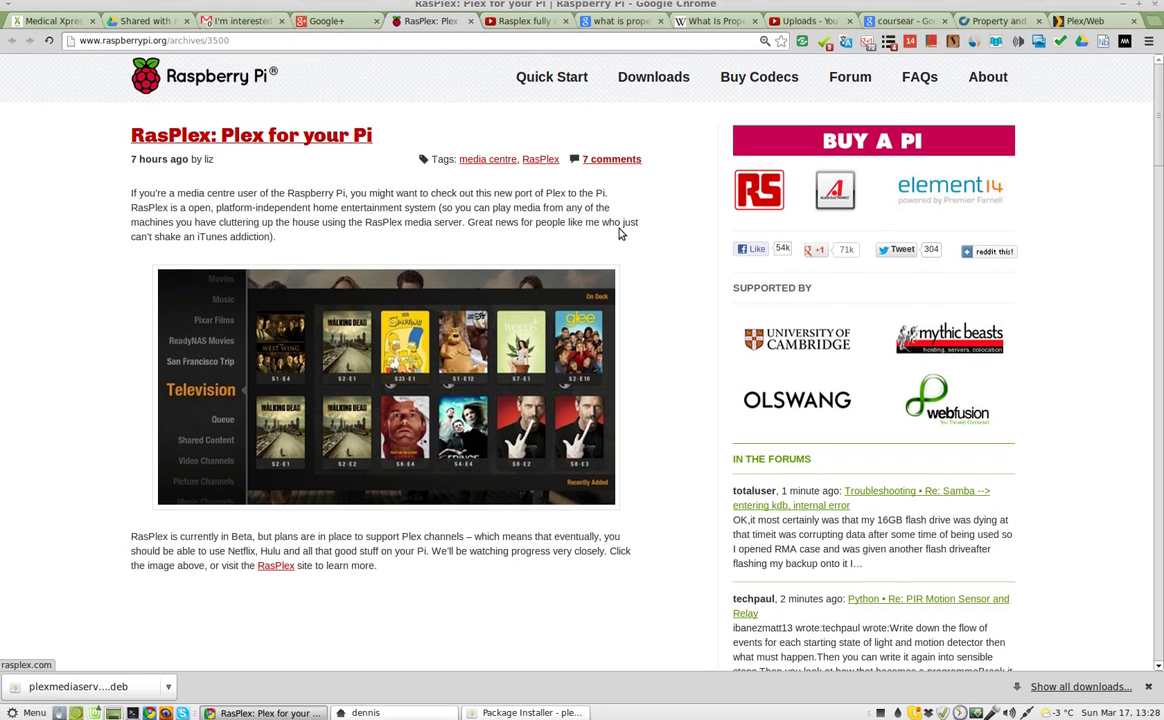
- View the 'Rasplex fully cached' YouTube video, then go back to the Plex/Web dashboard
left_click(537, 33)
scroll(440, 359, "up", 15)
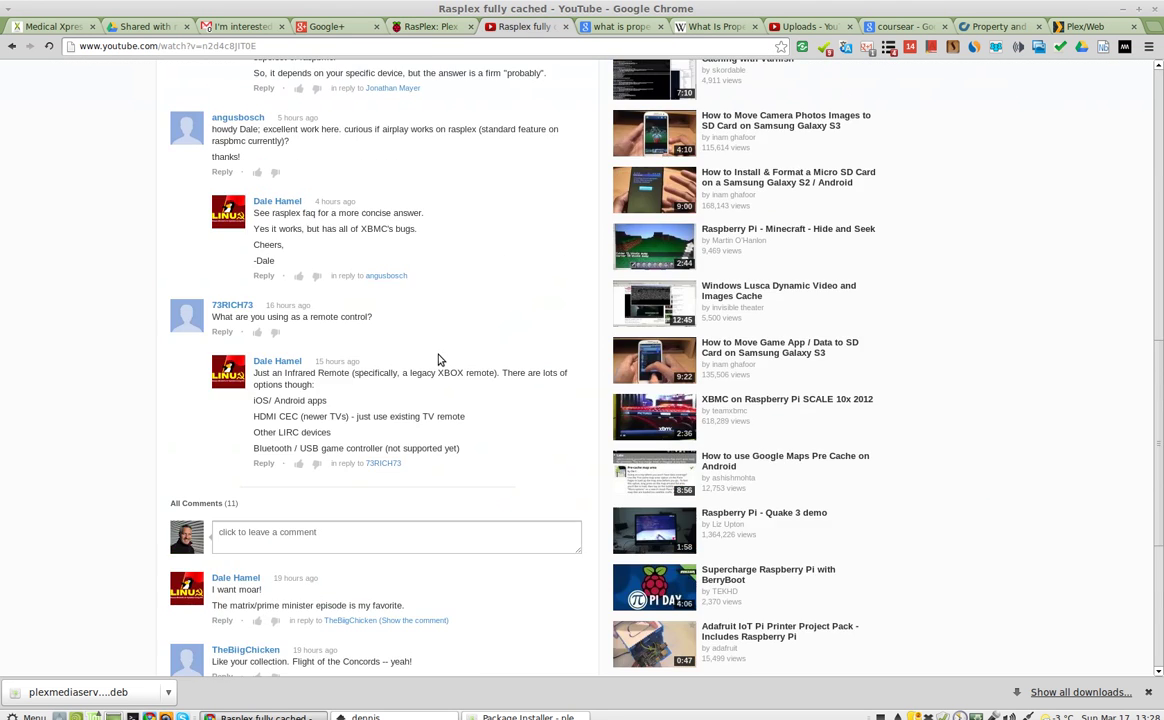
scroll(437, 359, "up", 3)
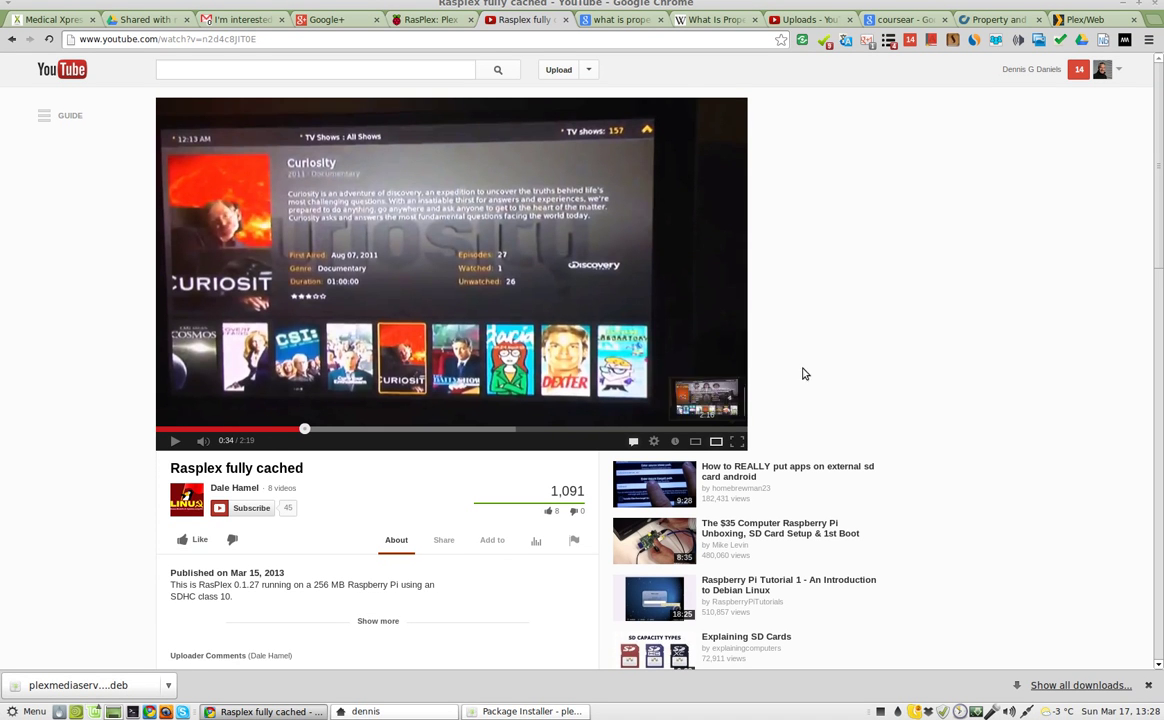
left_click(1080, 19)
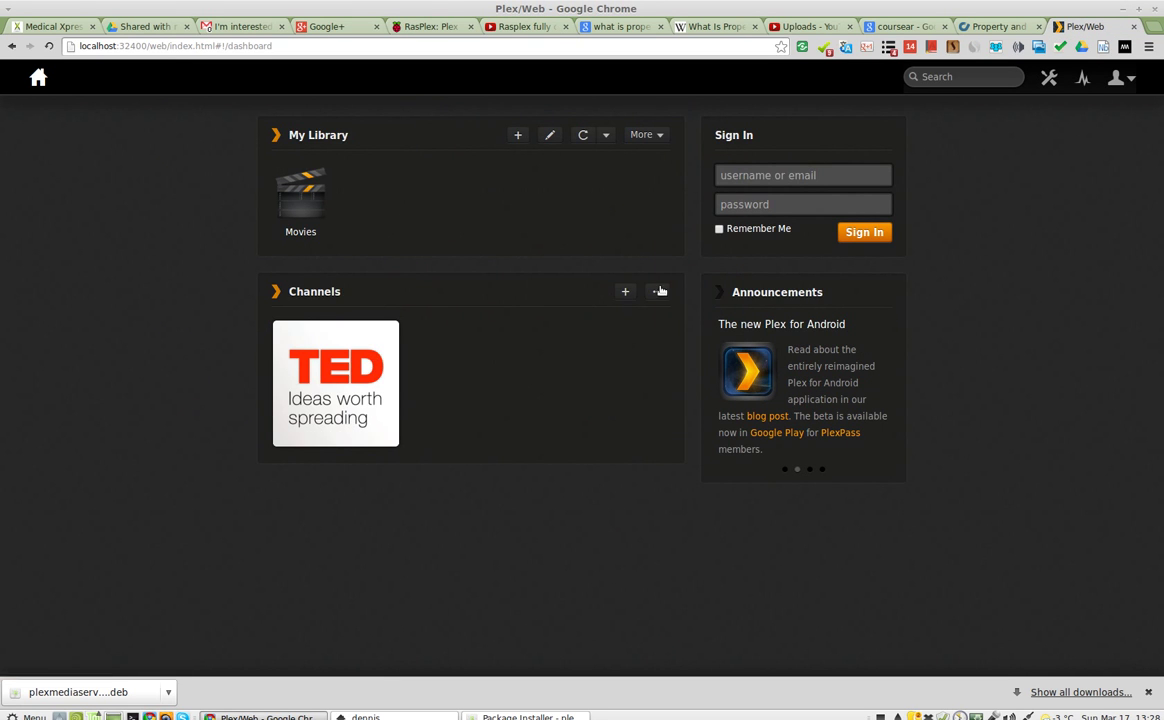
- In the channel directory's Categories, browse the Technology channels, then return to the category list
left_click(625, 291)
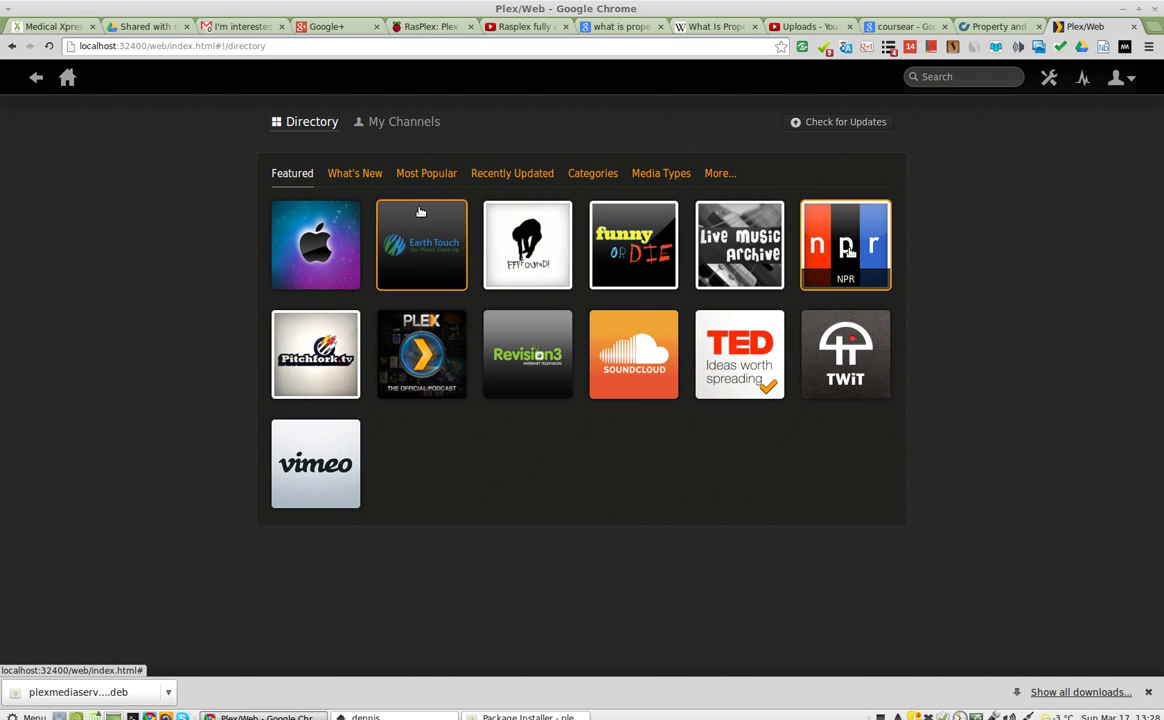
left_click(587, 175)
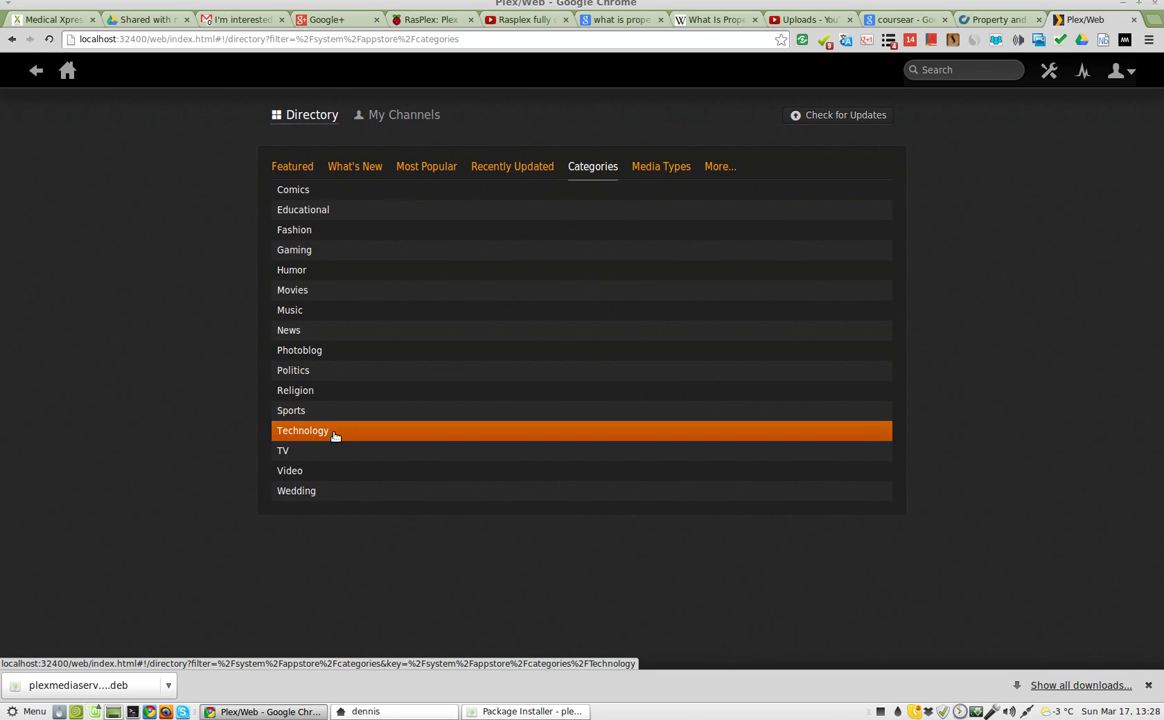
left_click(333, 443)
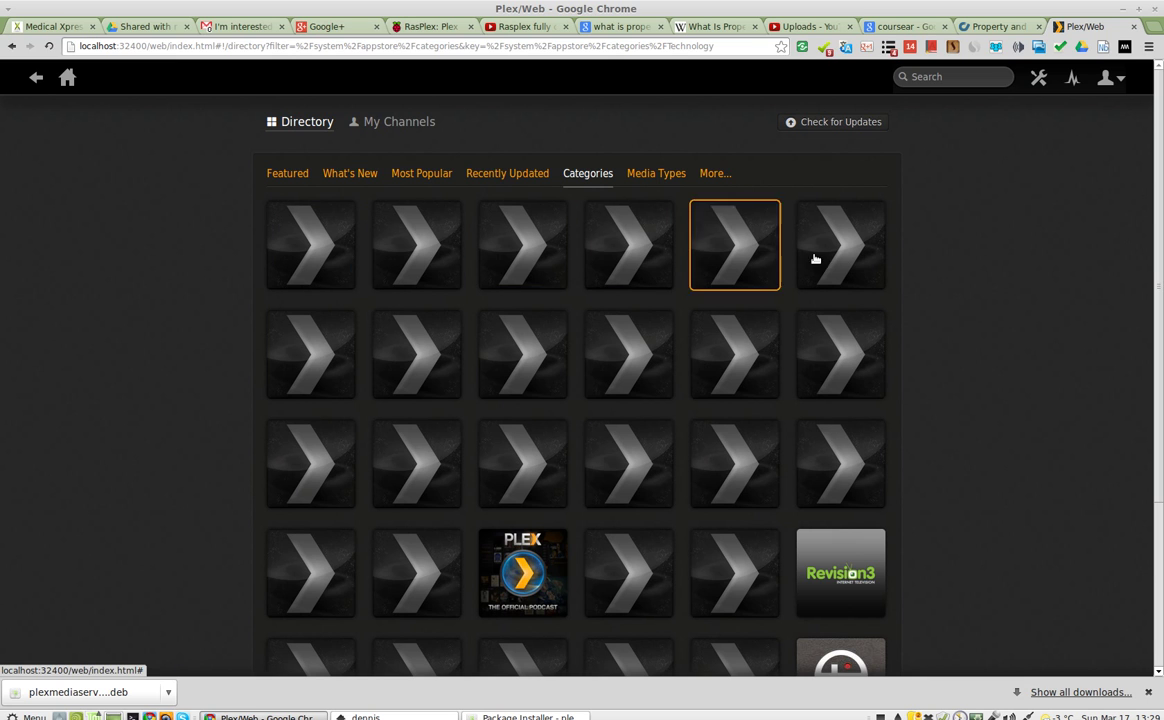
left_click(592, 175)
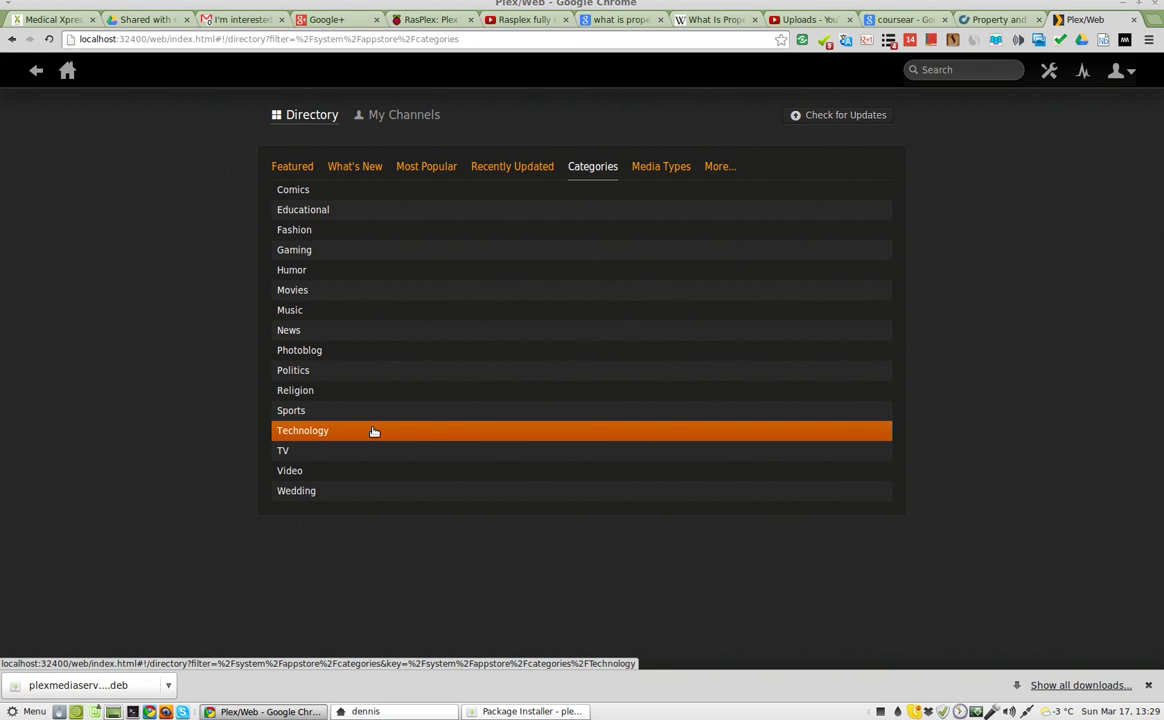
- Compare the What's New and Categories lists, then open the featured NPR channel's details
left_click(362, 168)
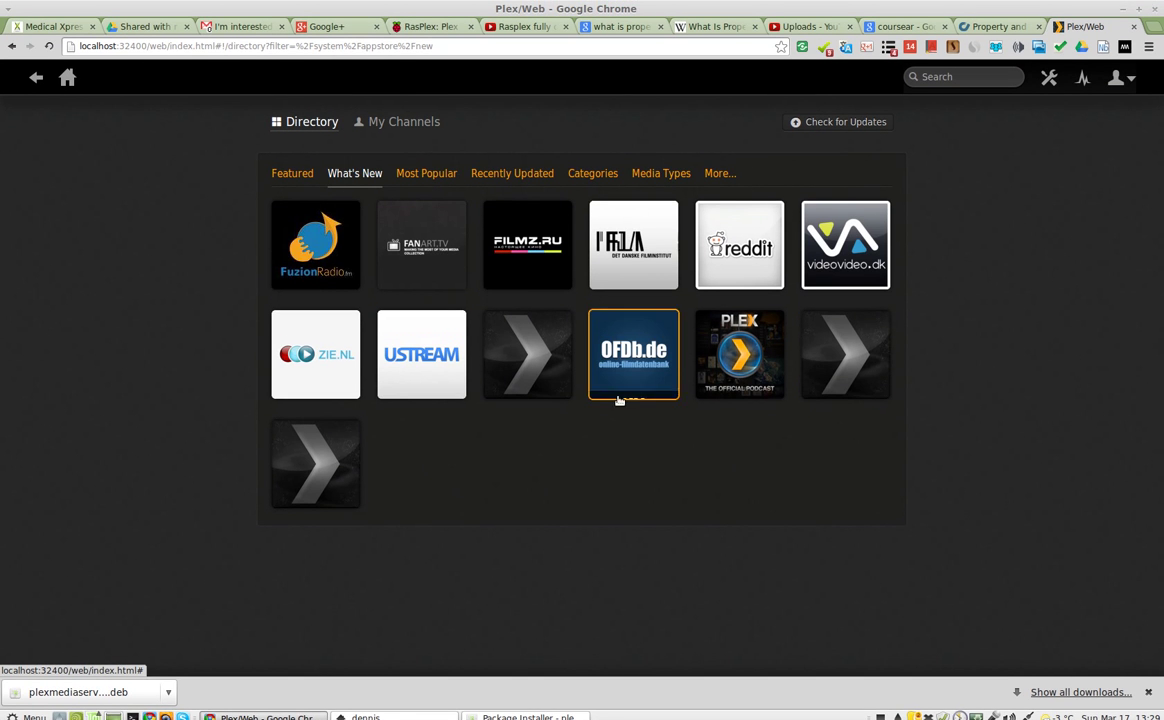
left_click(600, 167)
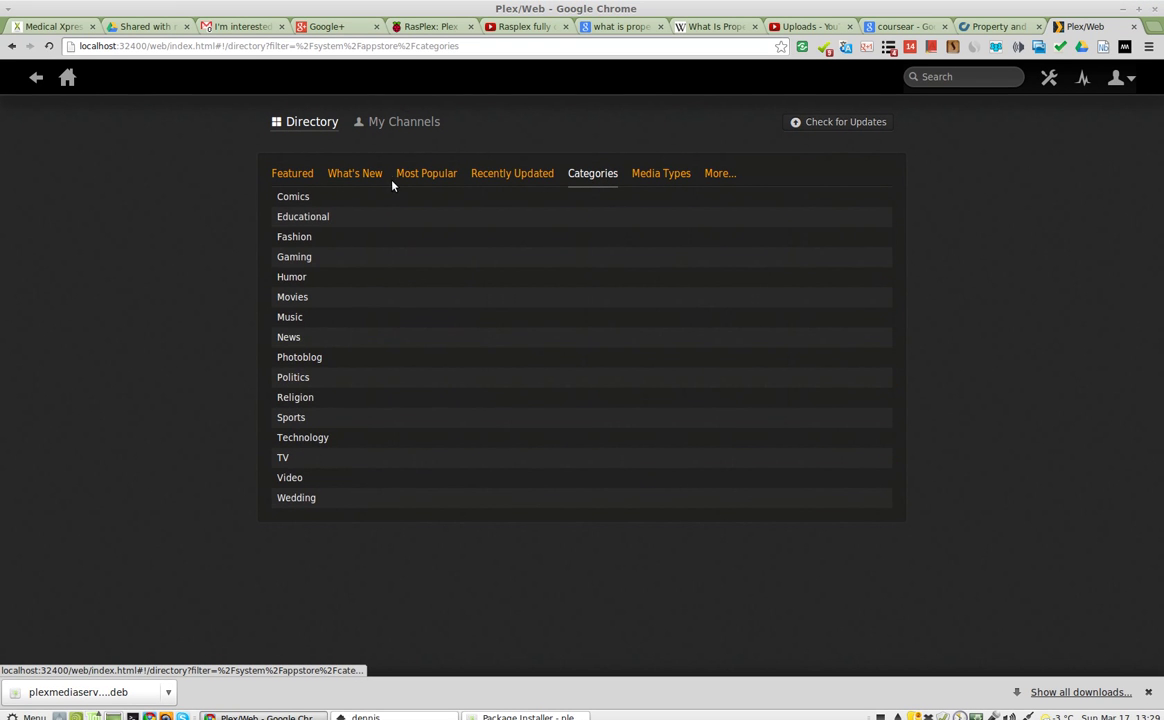
left_click(370, 173)
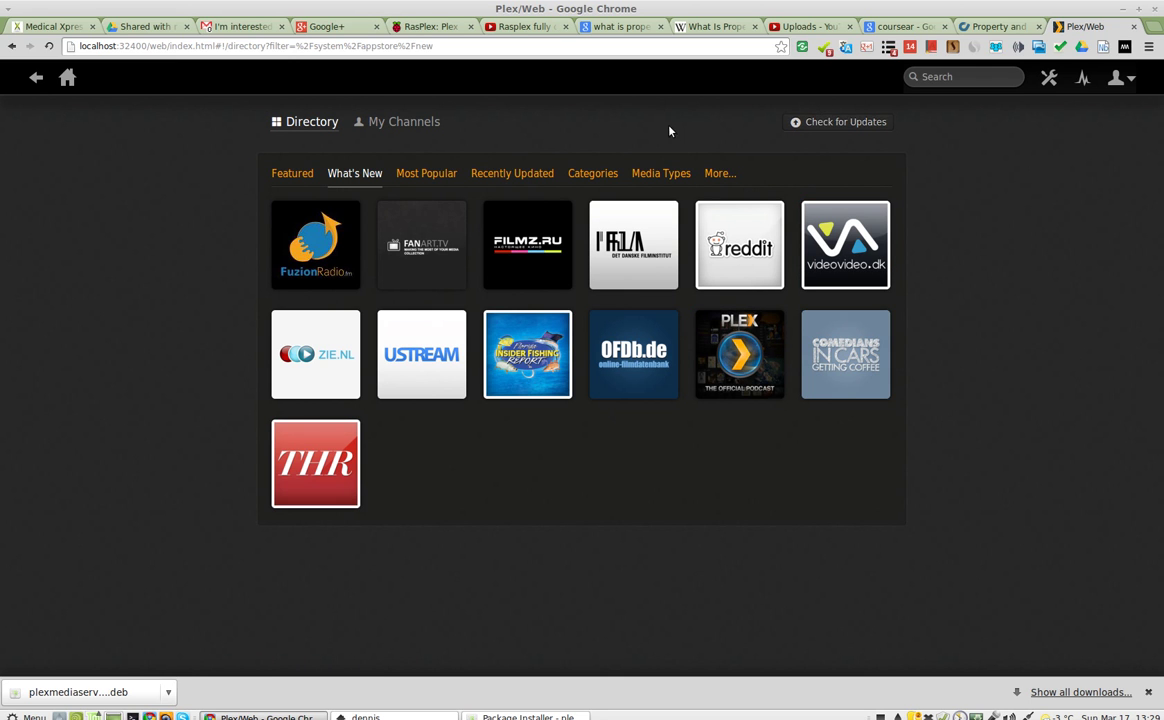
left_click(307, 122)
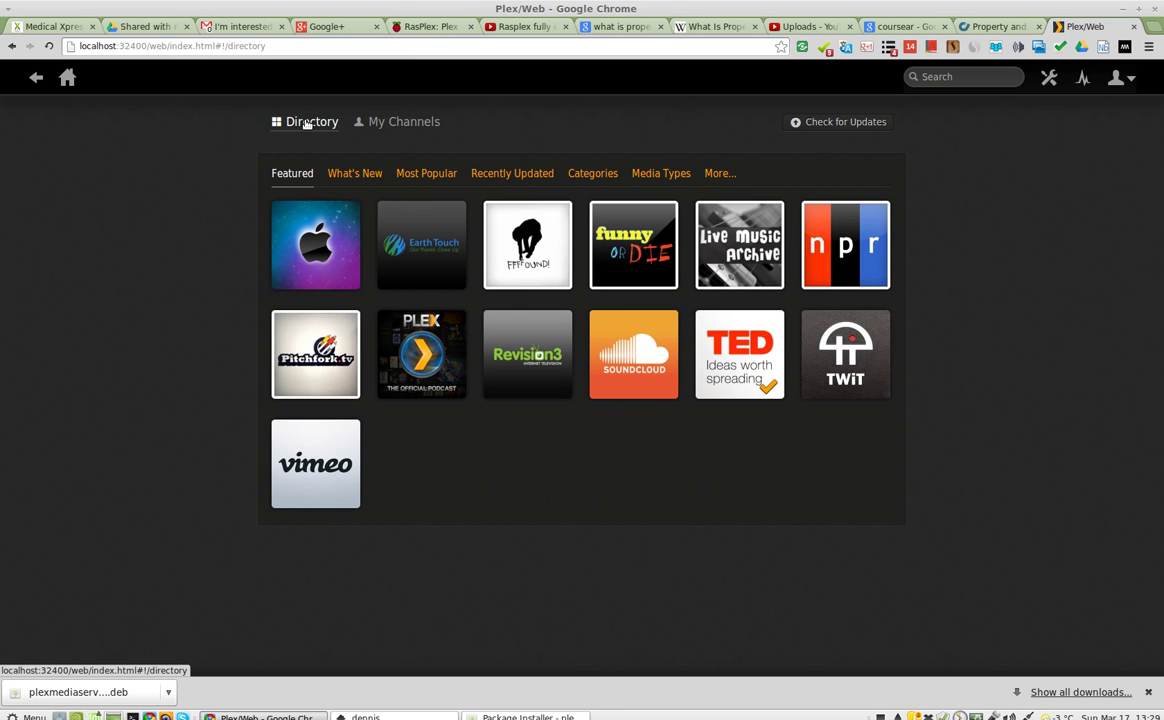
left_click(843, 268)
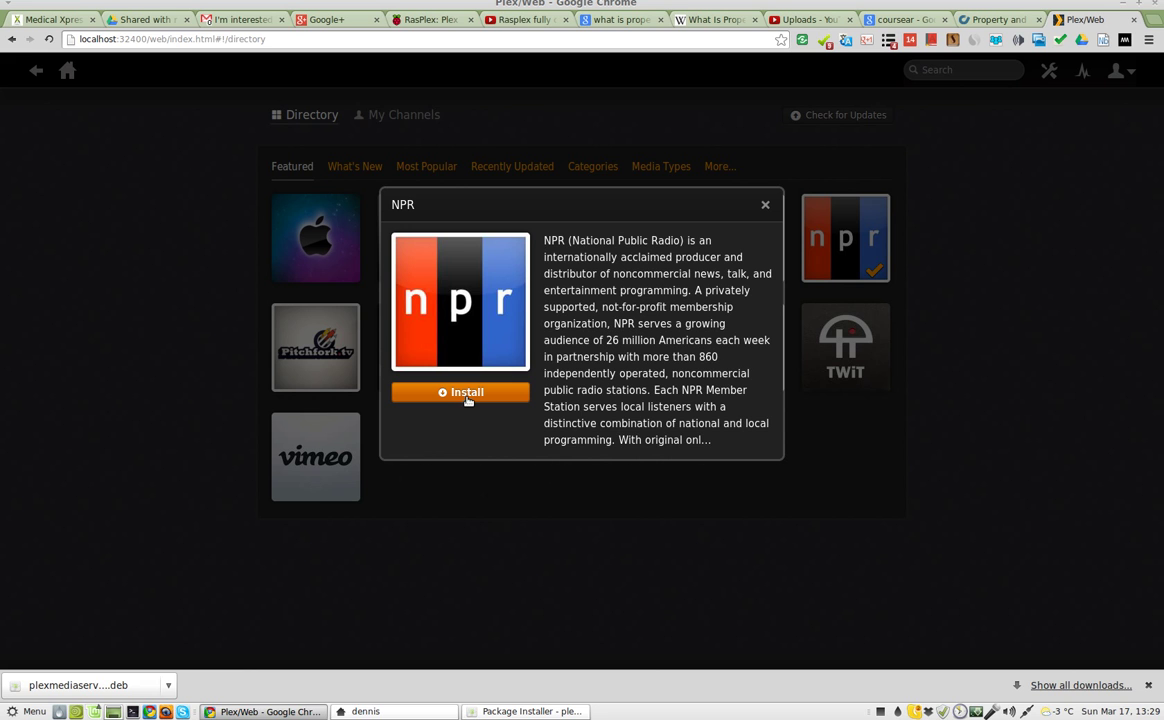
- Install the NPR channel and dismiss the 'successfully installed' notice
left_click(466, 395)
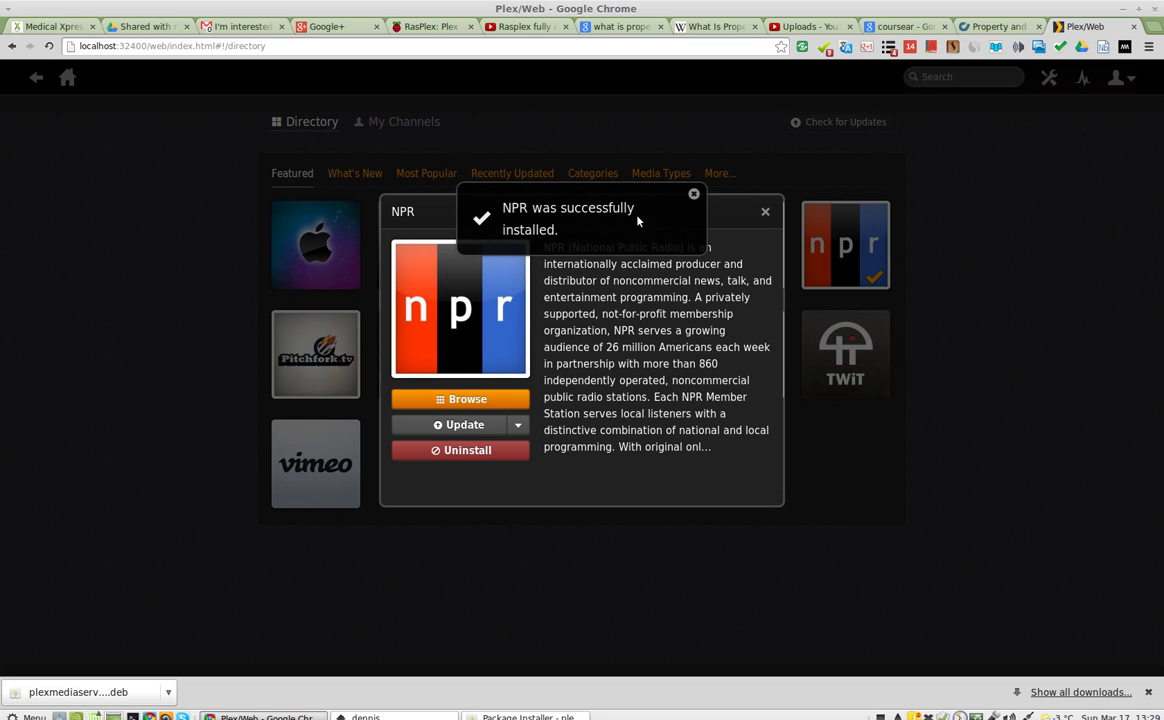
left_click(694, 196)
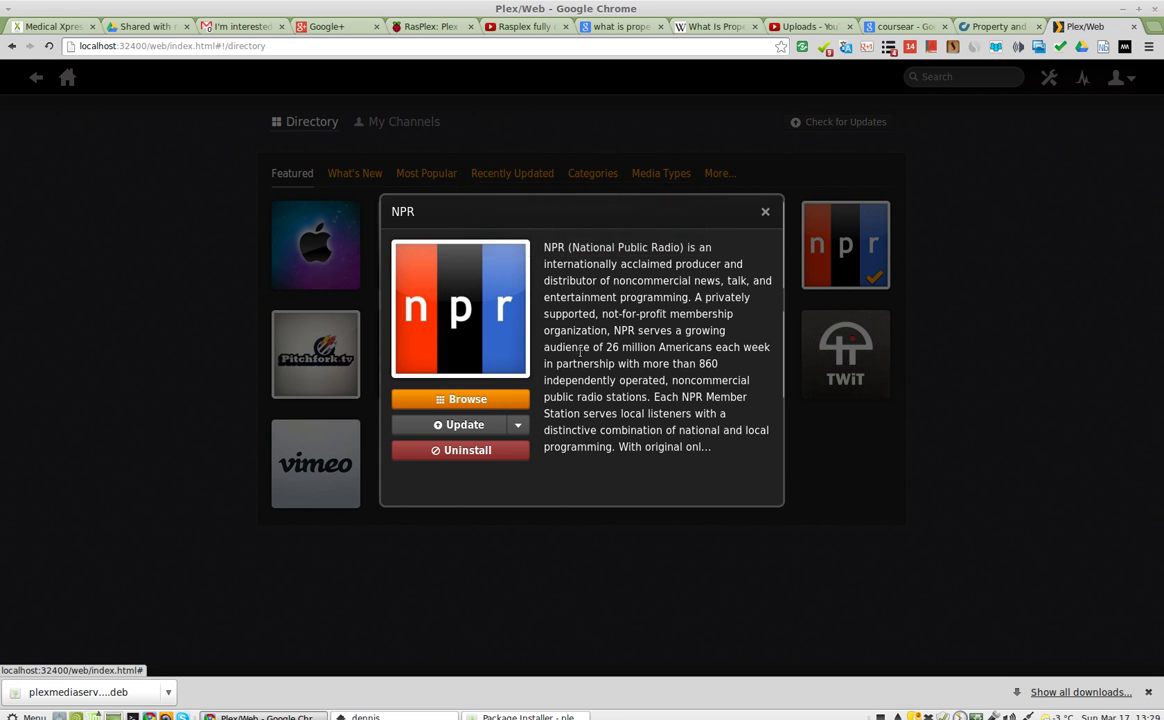
- Open the NPR channel and scroll through its Topics list
left_click(470, 399)
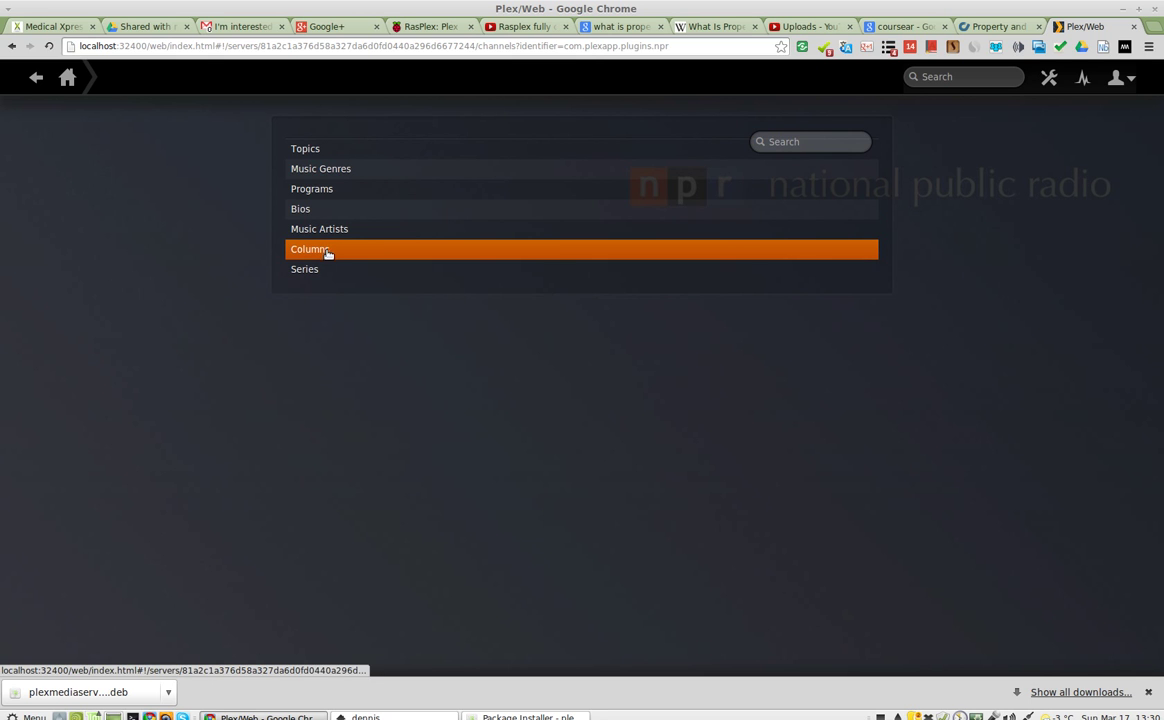
left_click(335, 151)
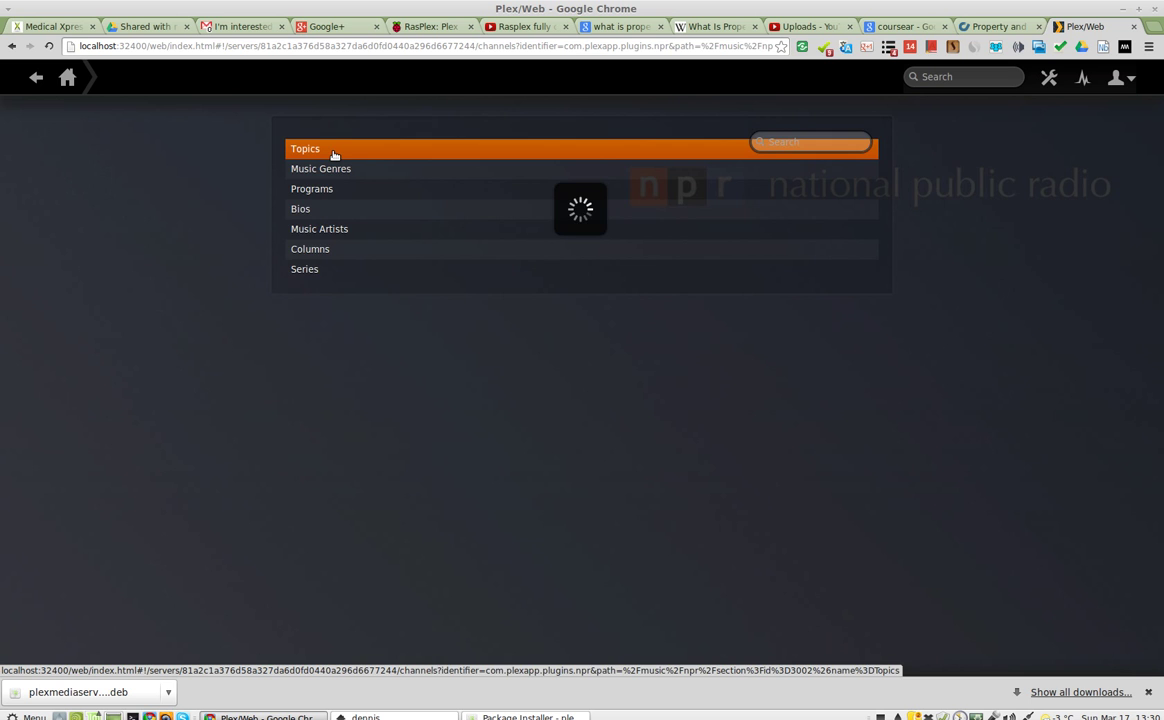
scroll(195, 392, "down", 7)
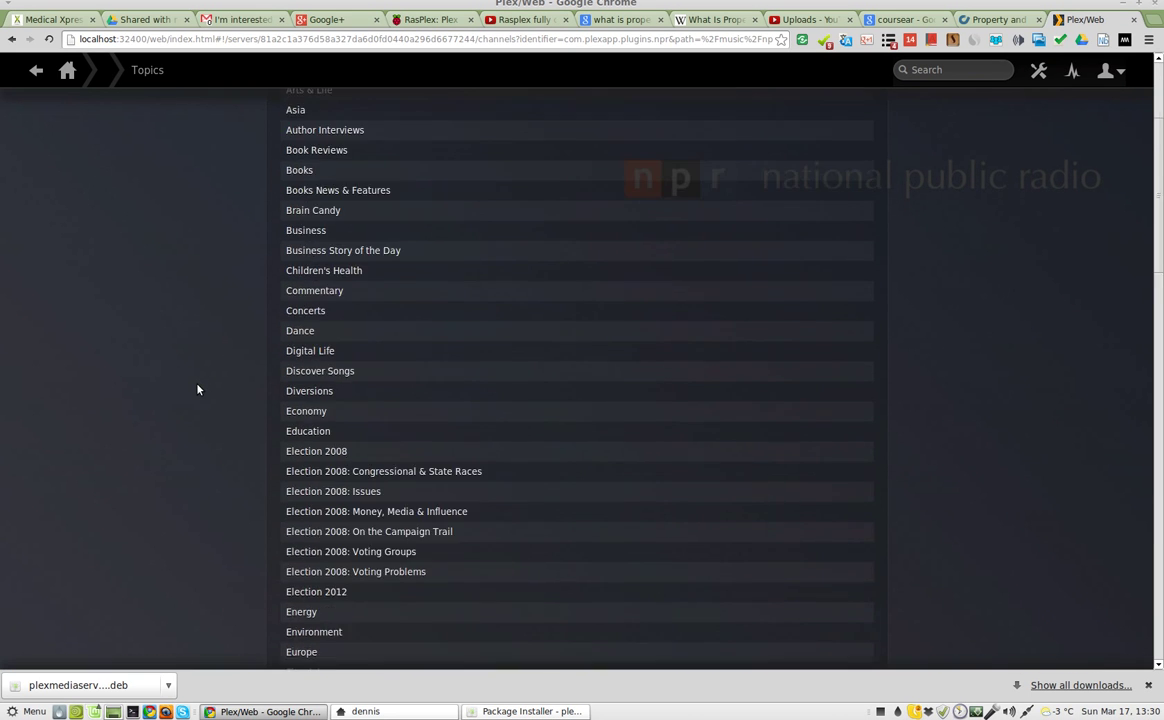
scroll(195, 416, "down", 9)
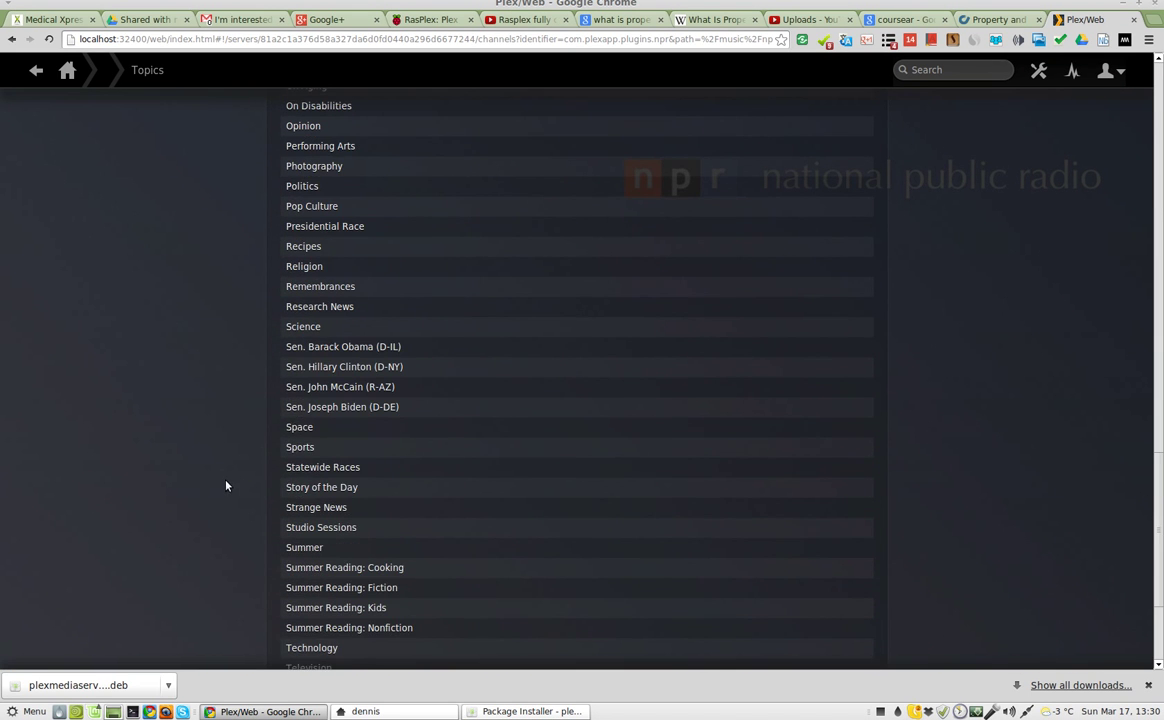
scroll(325, 427, "down", 5)
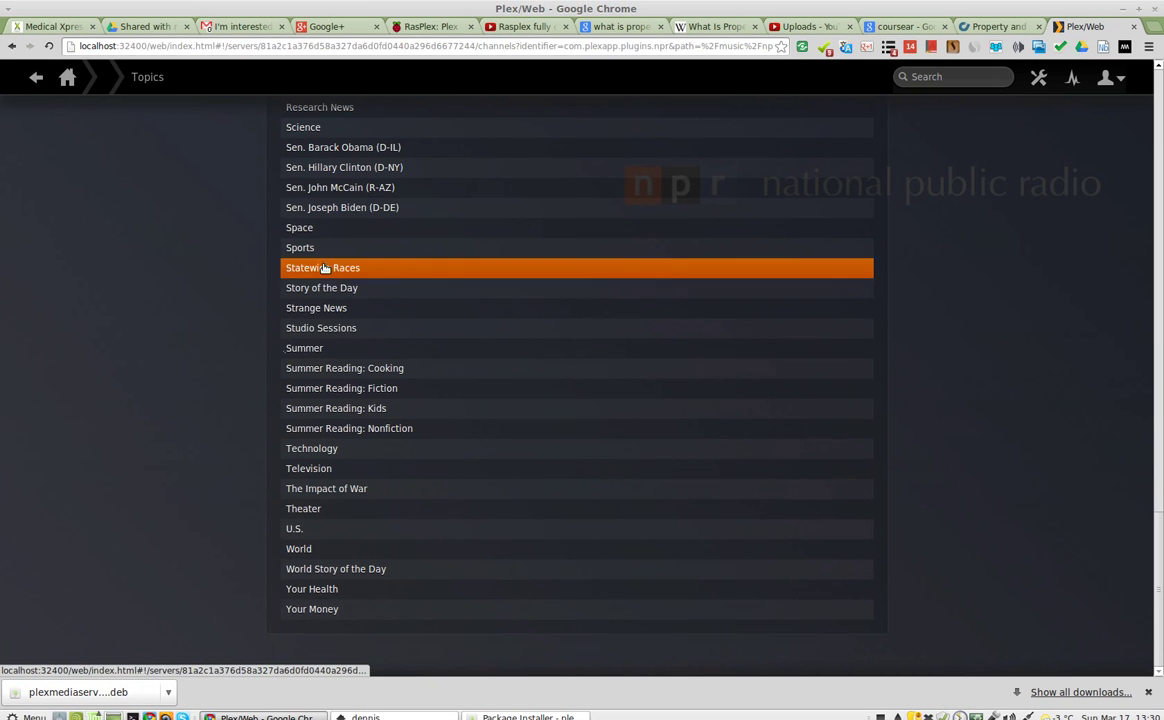
scroll(241, 264, "up", 1)
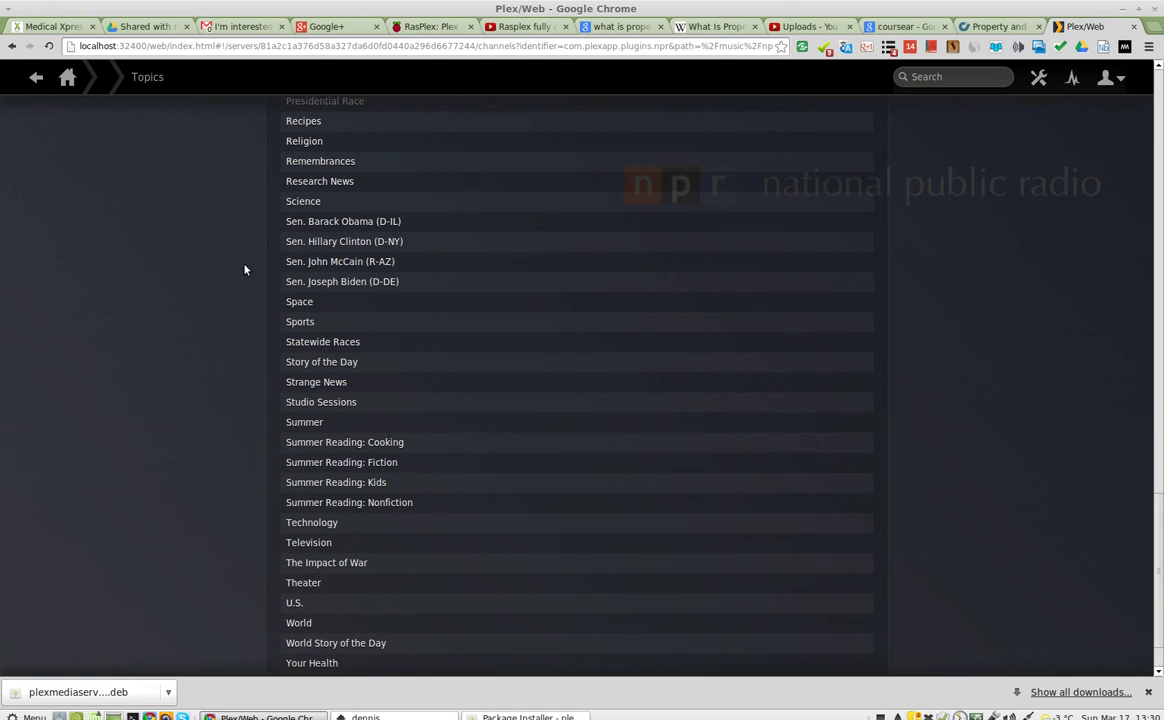
- Browse the Science topic's episodes, then return to the dashboard
left_click(329, 202)
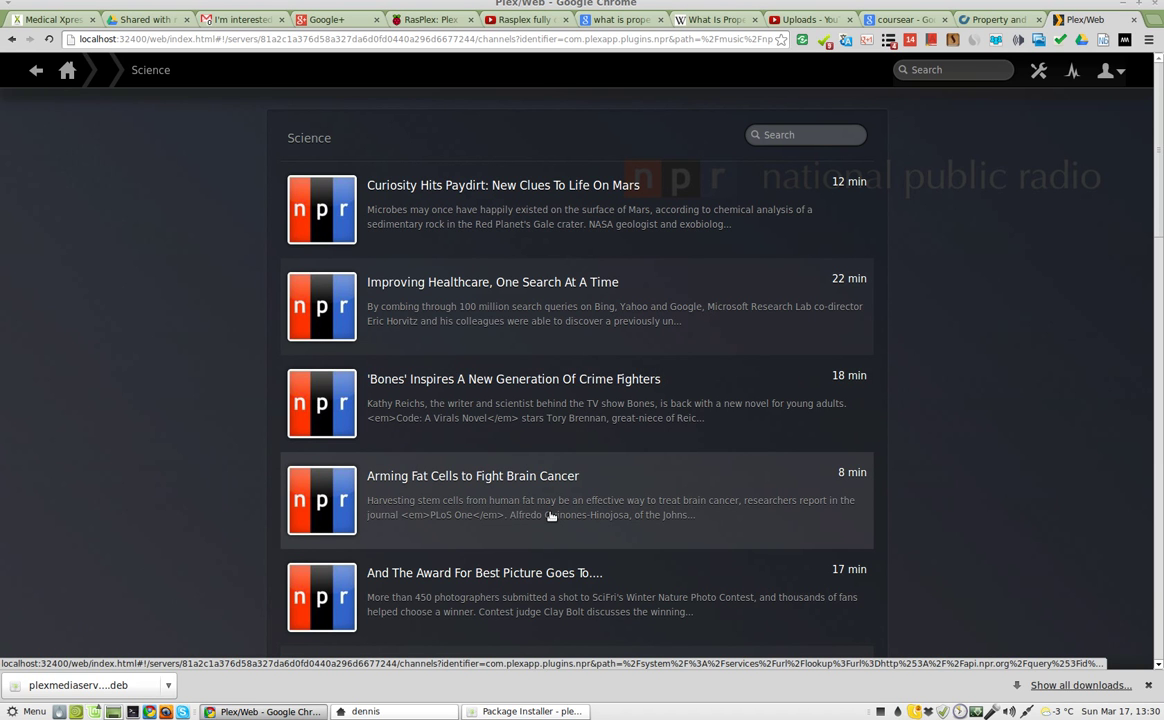
scroll(550, 516, "down", 1)
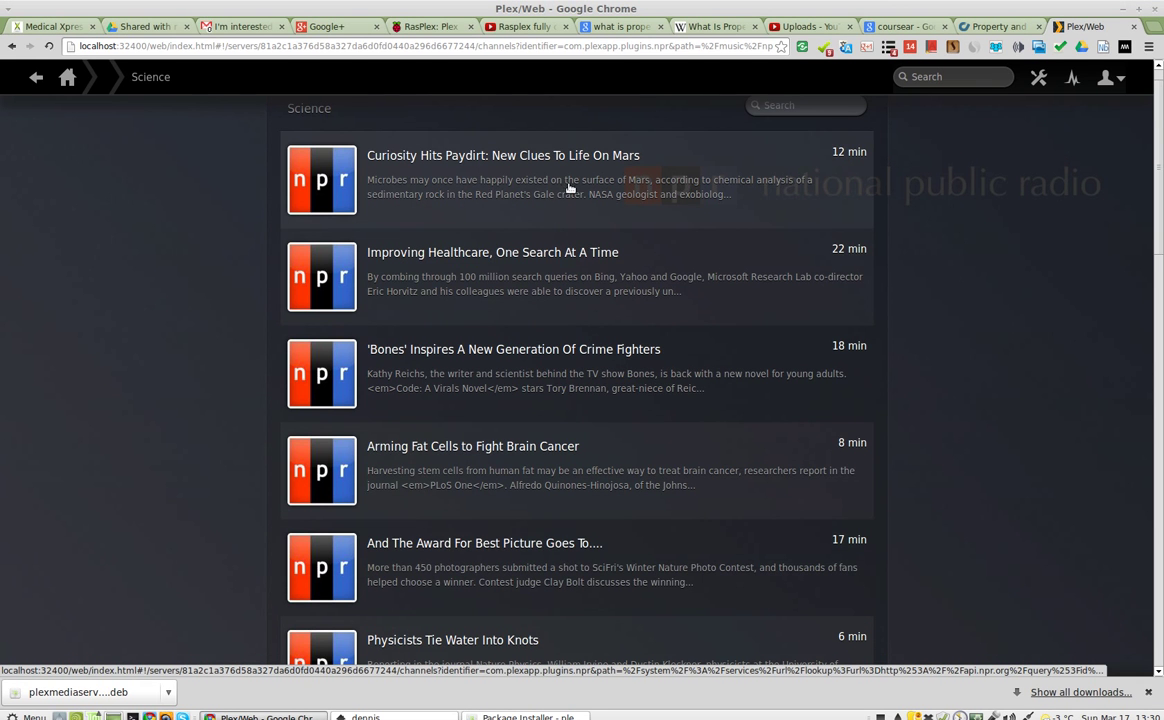
left_click(67, 77)
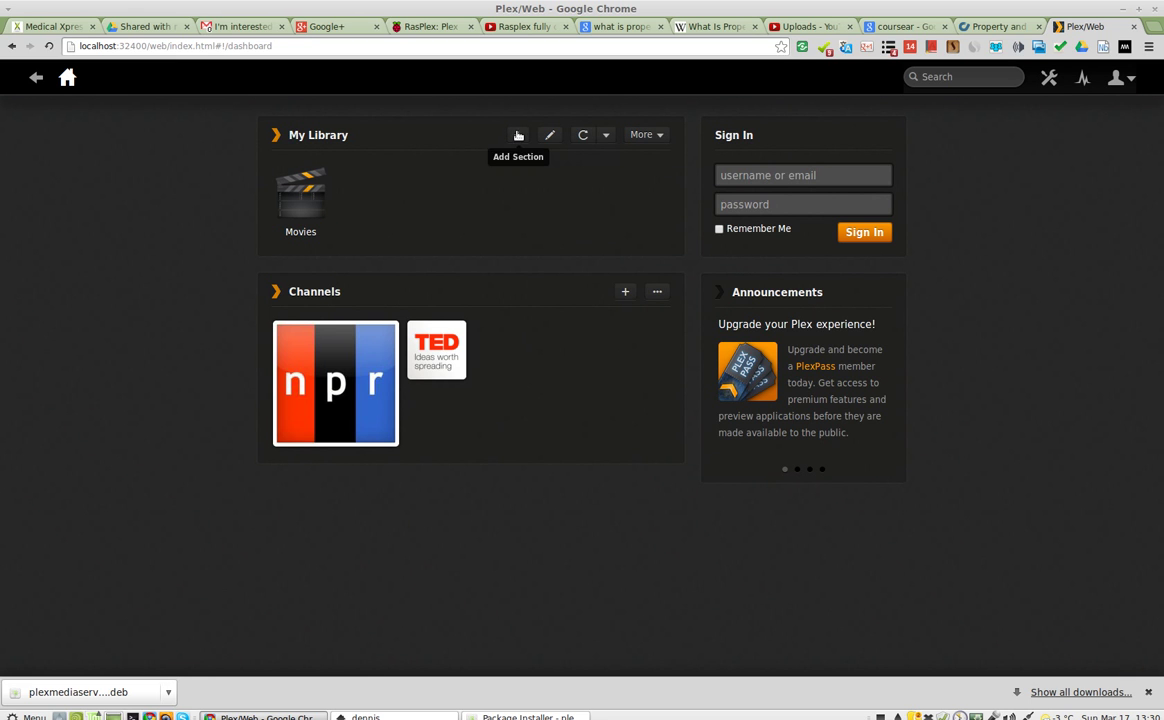
- Start a new My Library section with Movies as its media type
left_click(643, 136)
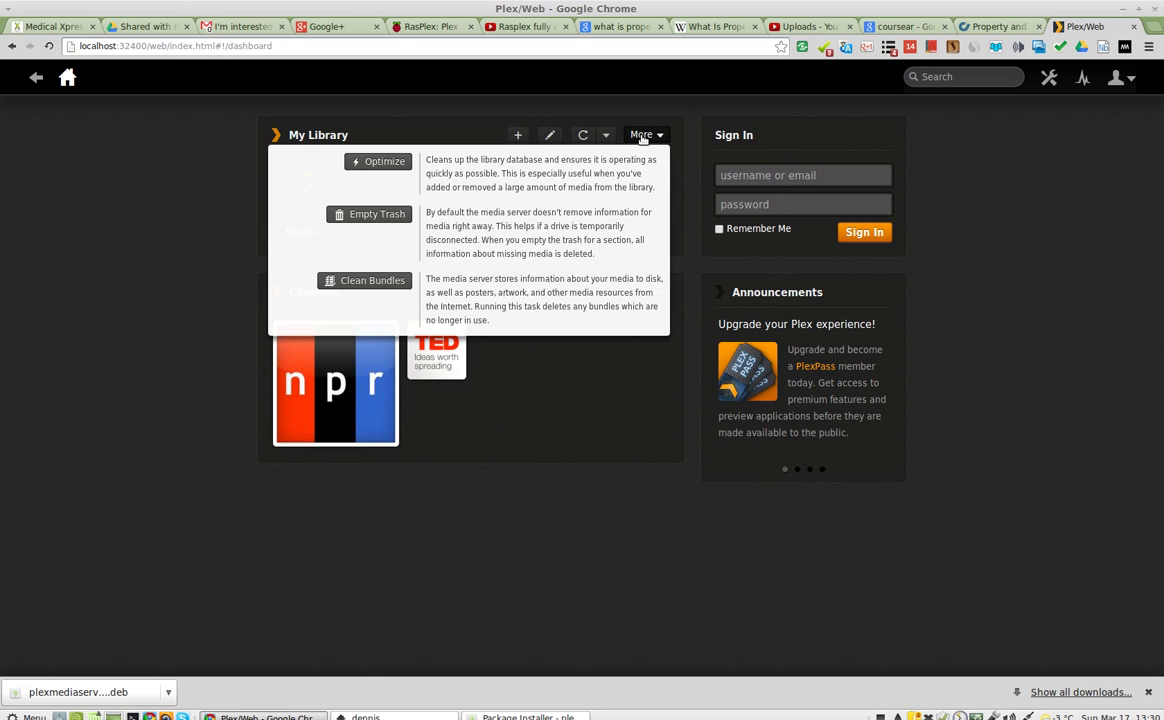
left_click(643, 136)
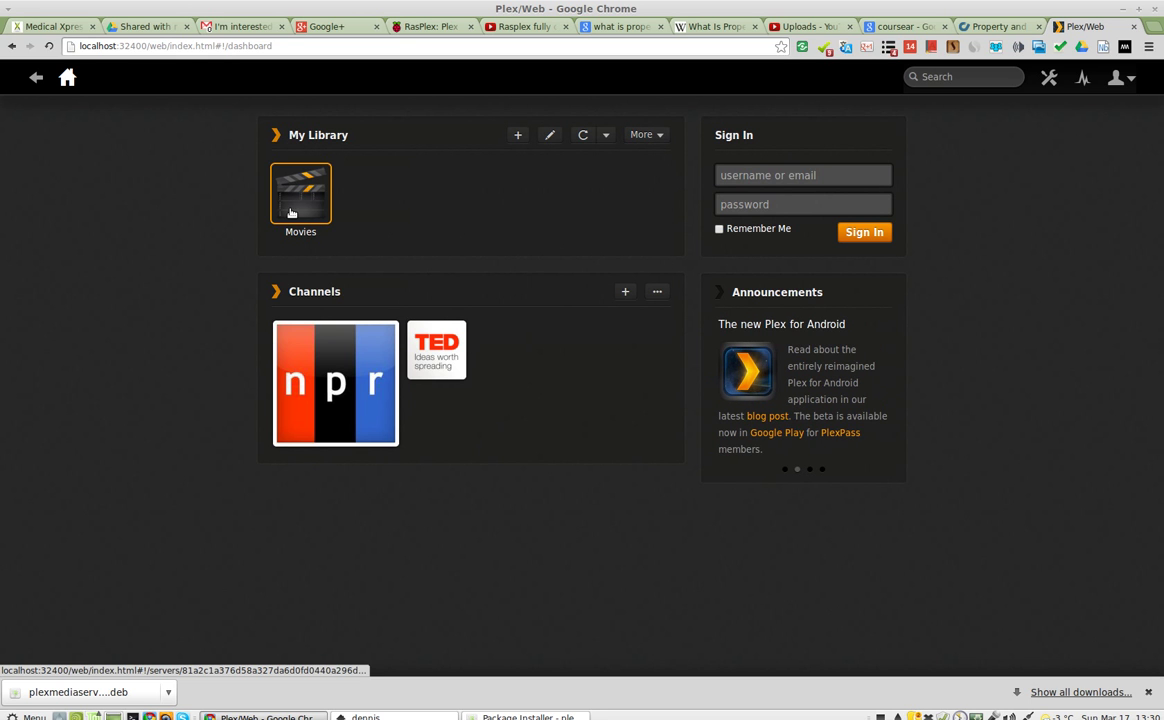
left_click(518, 136)
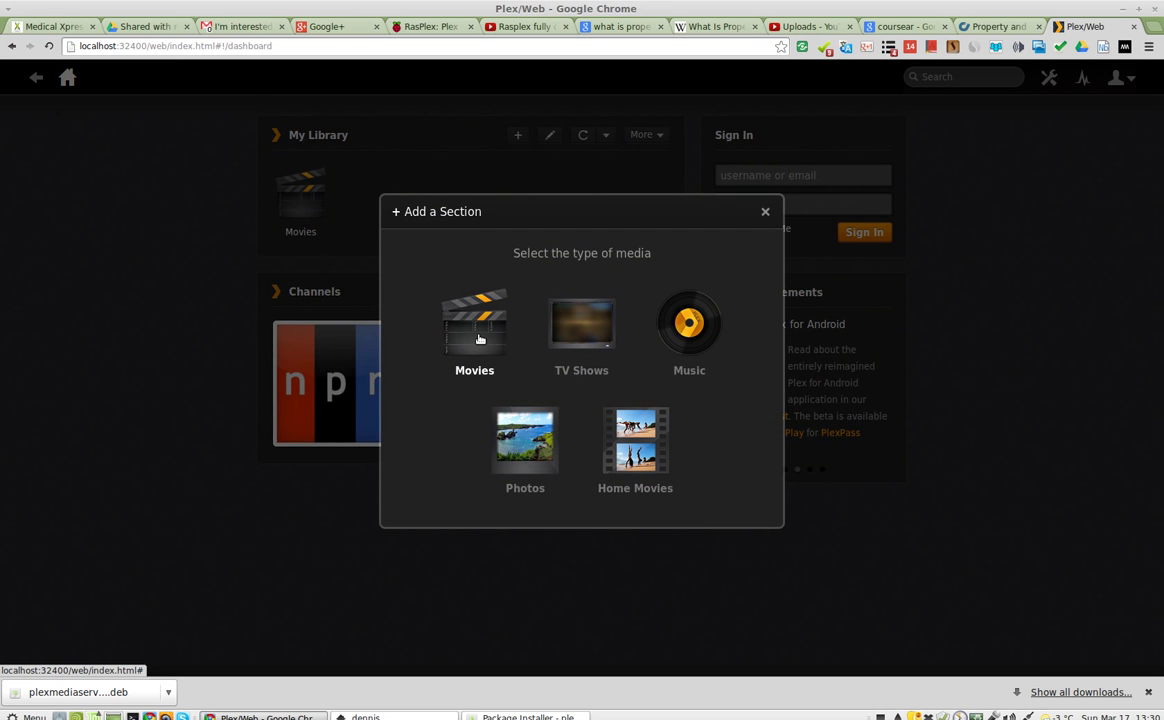
left_click(476, 333)
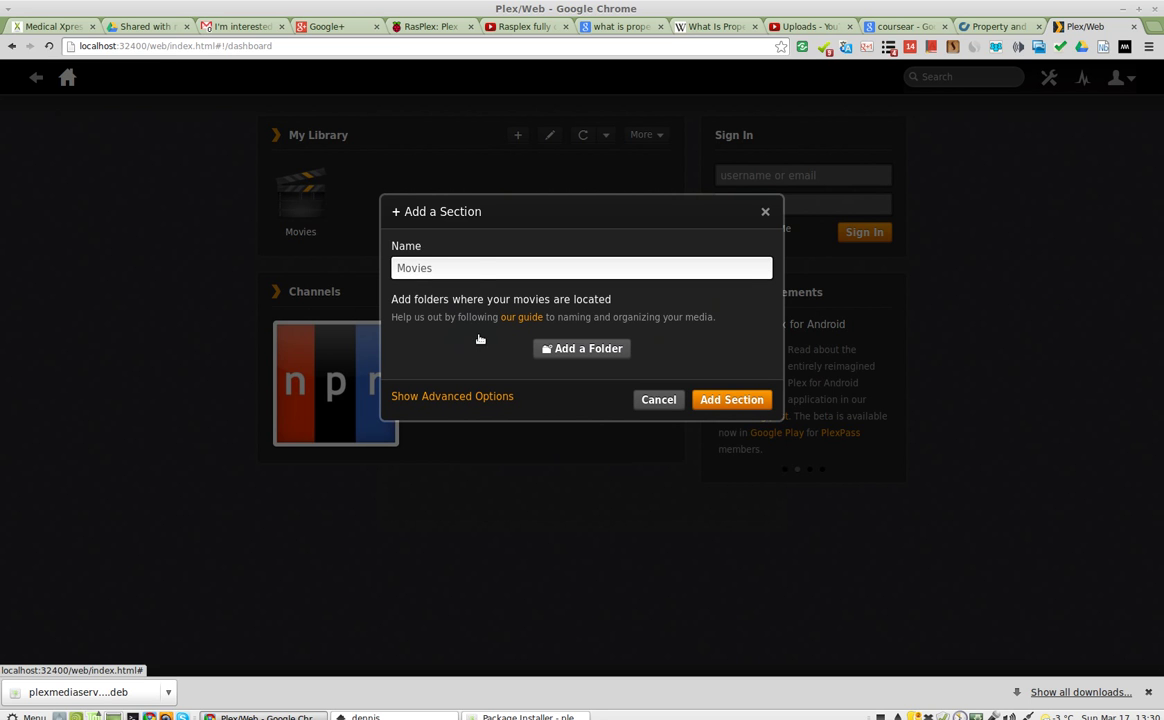
- Name the section 'Movies65uw5u' and bring up the Add a Folder chooser
left_click(474, 270)
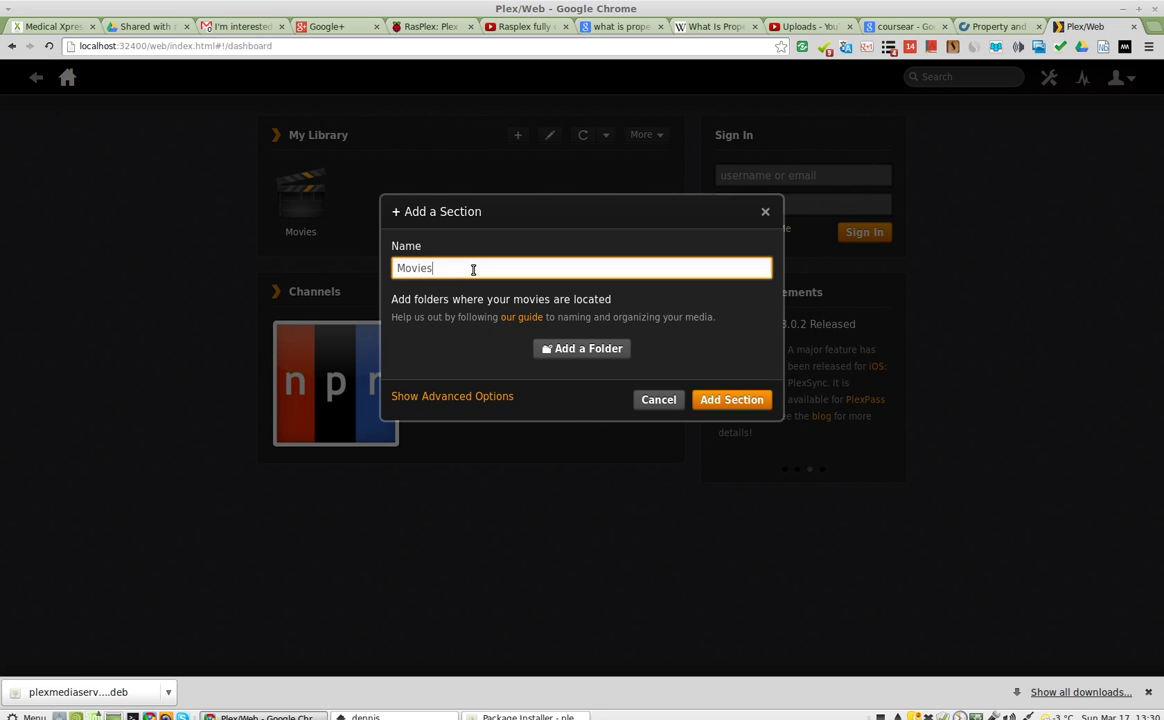
type("65uw5u")
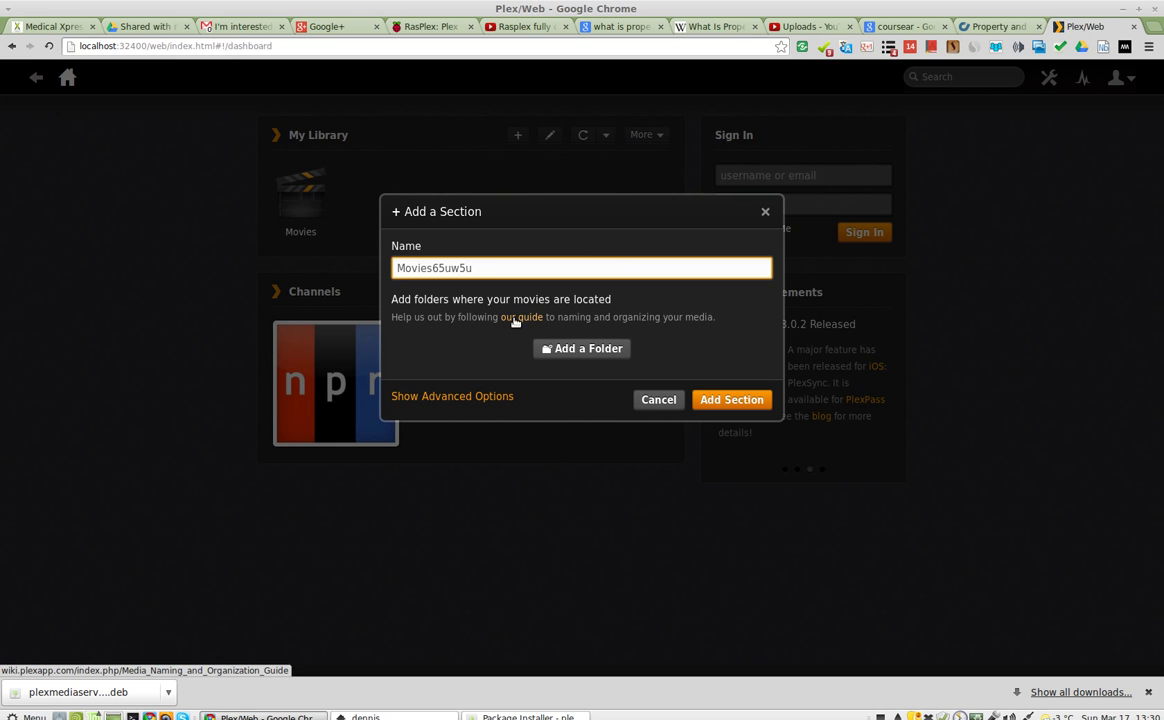
left_click(585, 348)
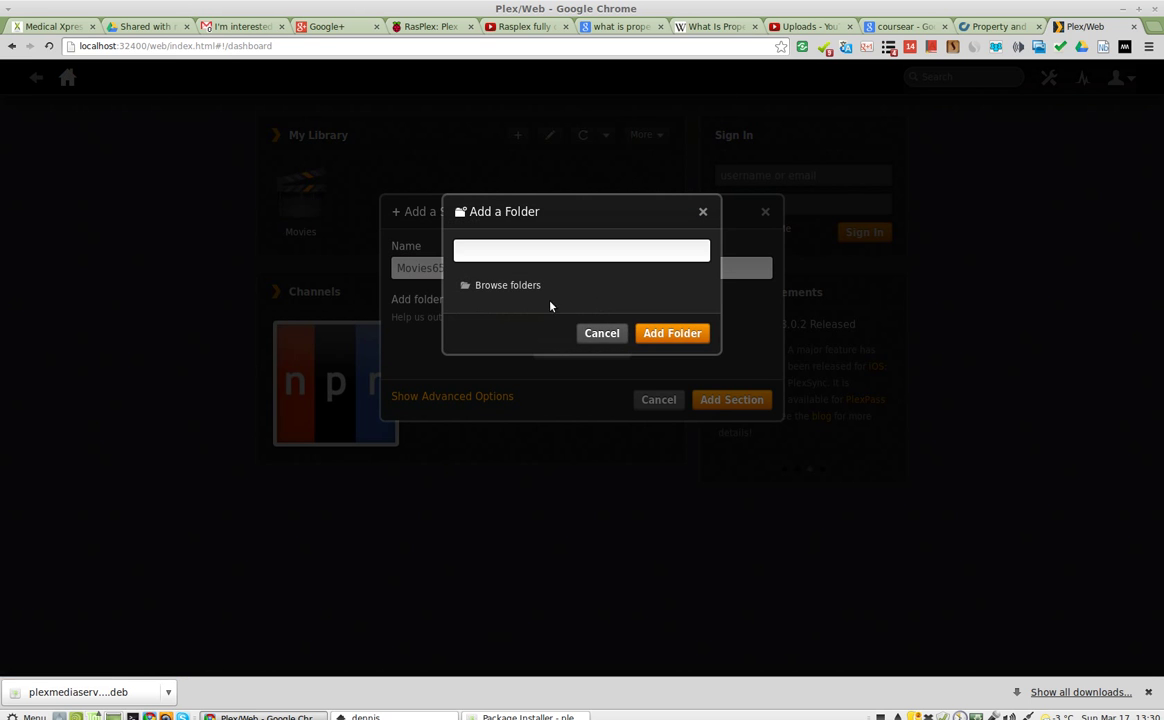
- Browse to /media/Elements, then cancel both the Add a Folder and Add a Section dialogs
left_click(517, 288)
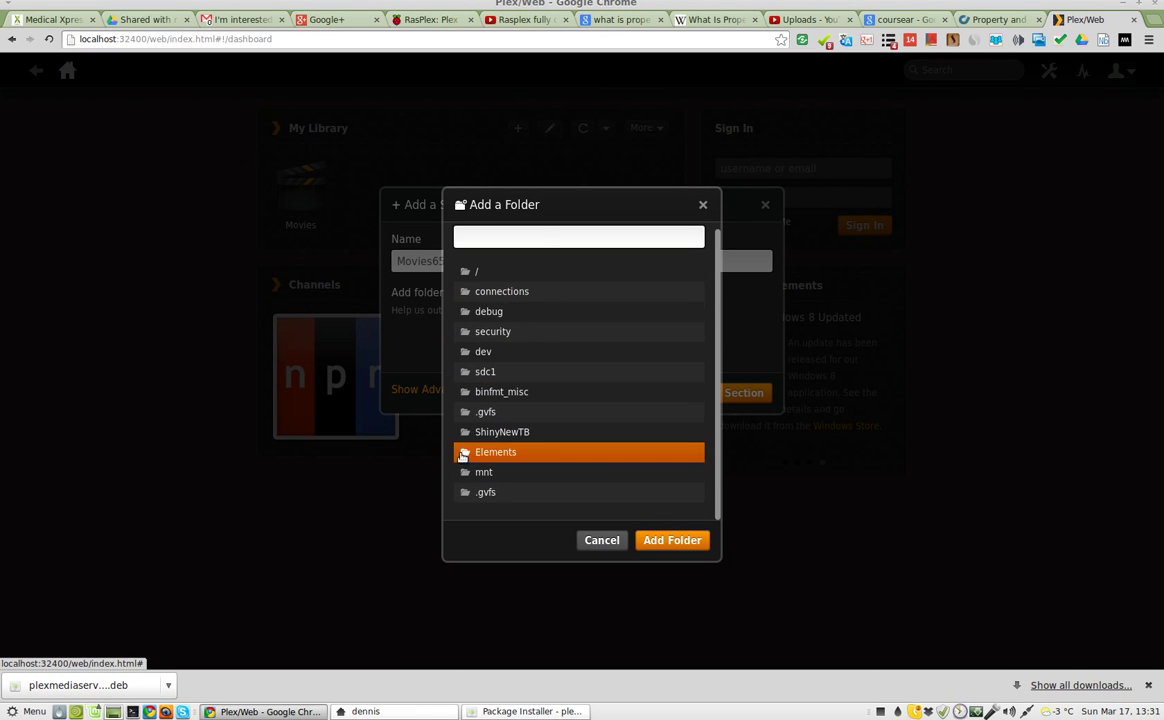
left_click(465, 452)
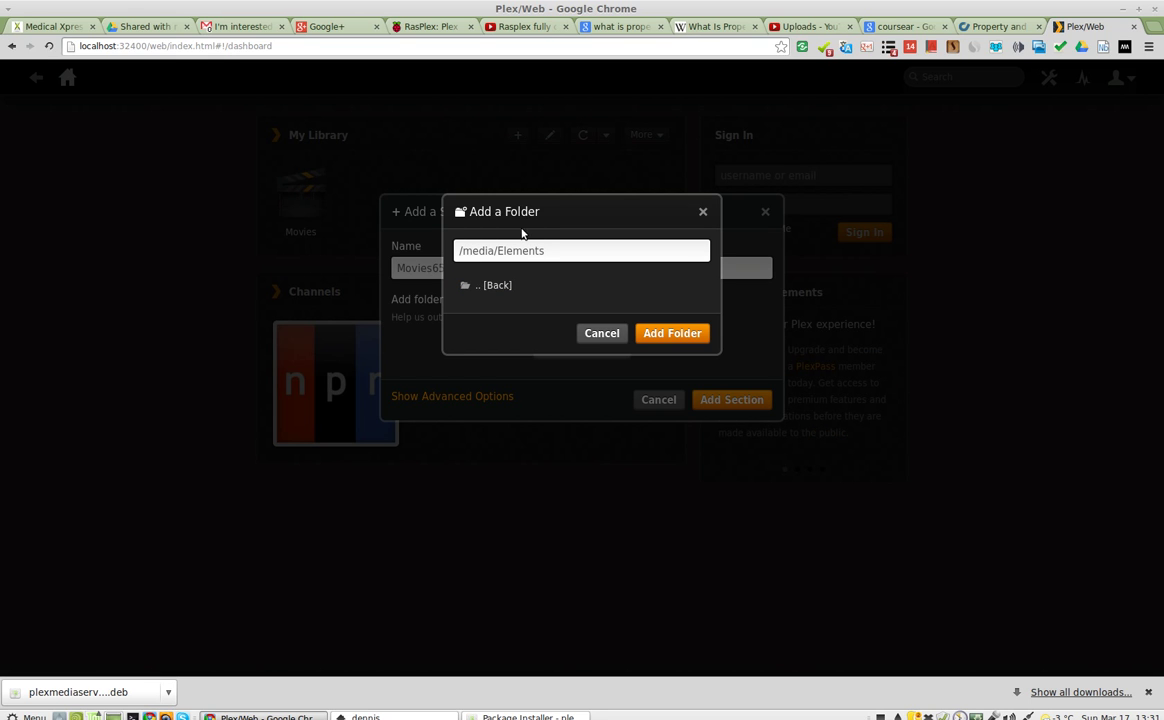
left_click_drag(526, 207, 629, 254)
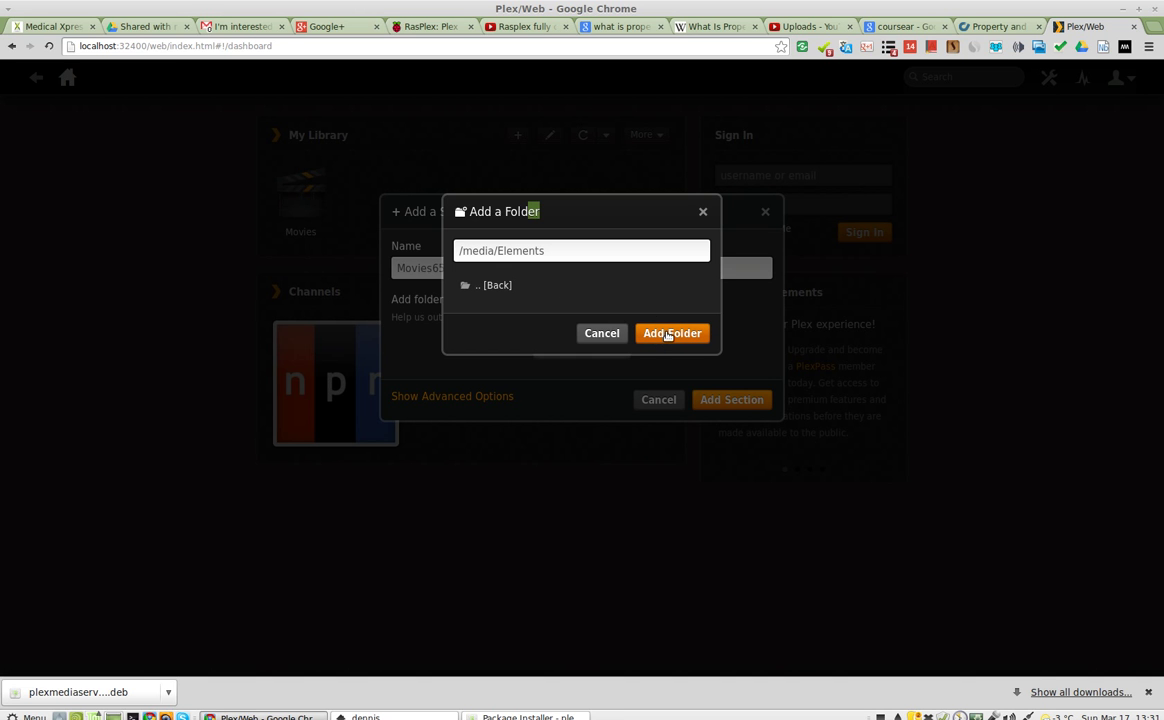
left_click(600, 333)
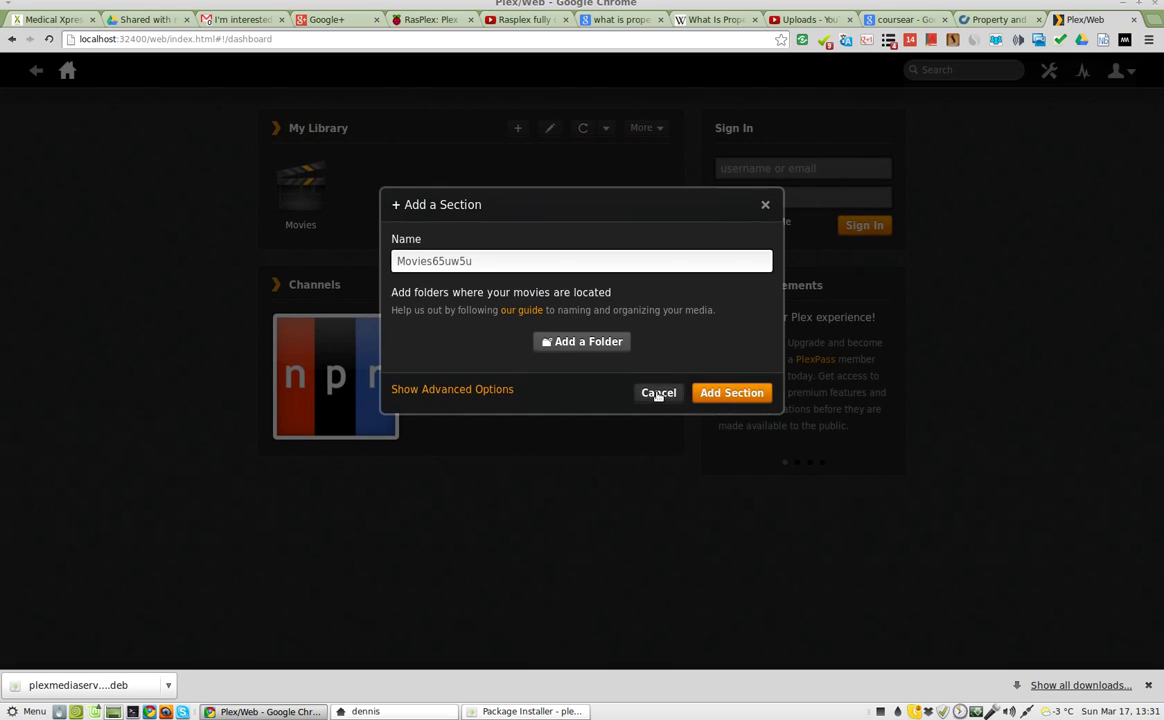
left_click(658, 393)
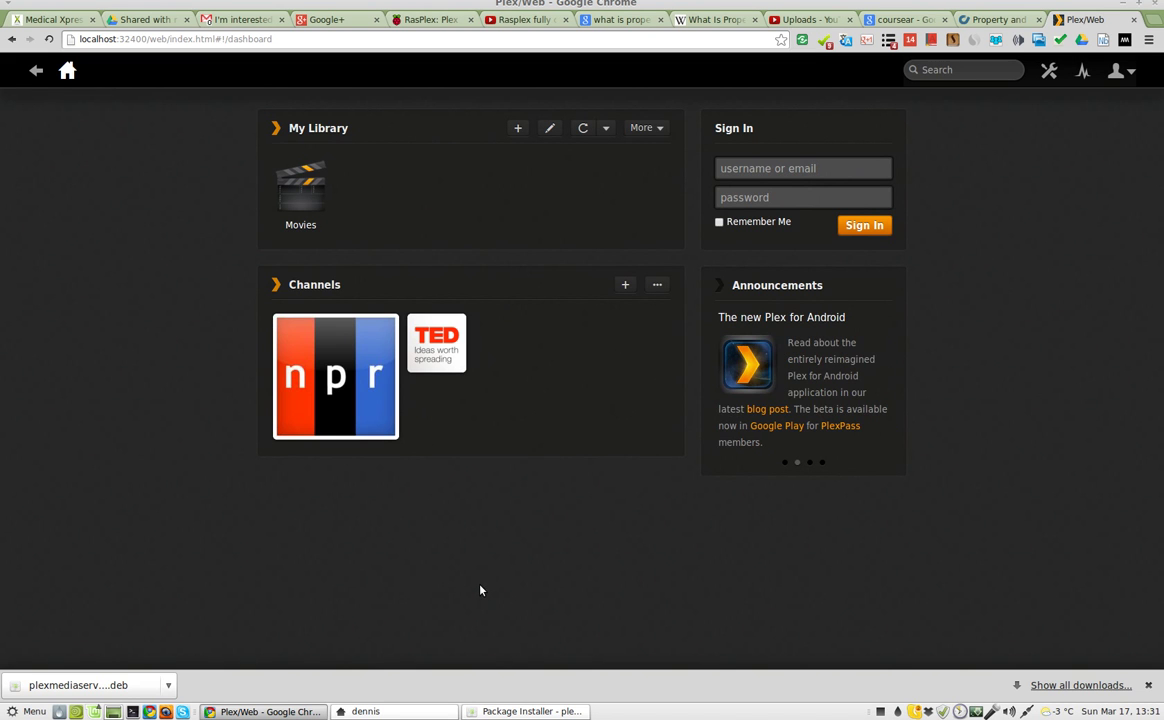